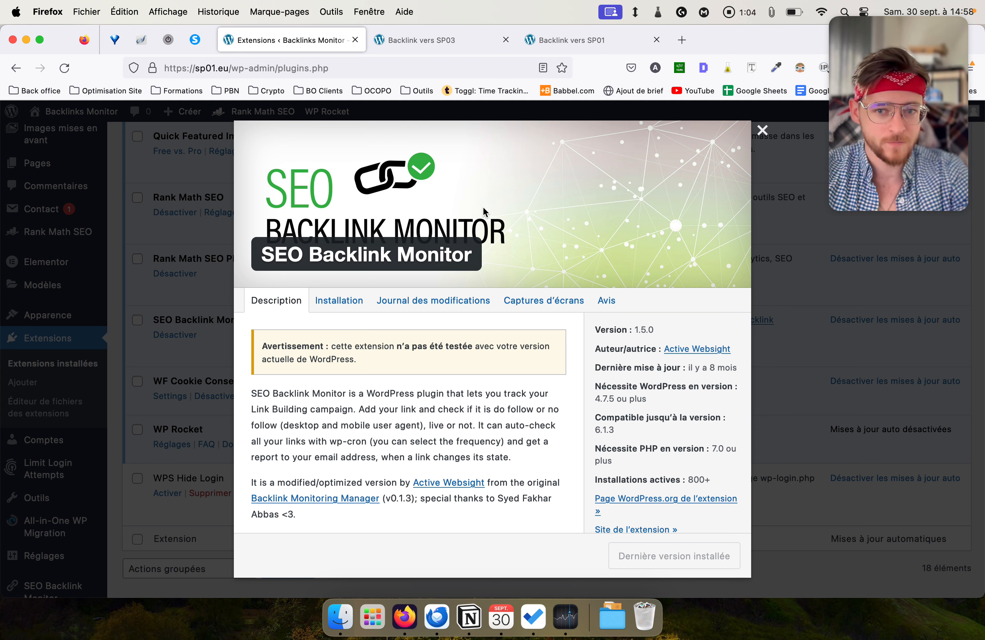
Close the plugin details and open the form for adding a link in SEO Backlink Monitor.
left_click(762, 130)
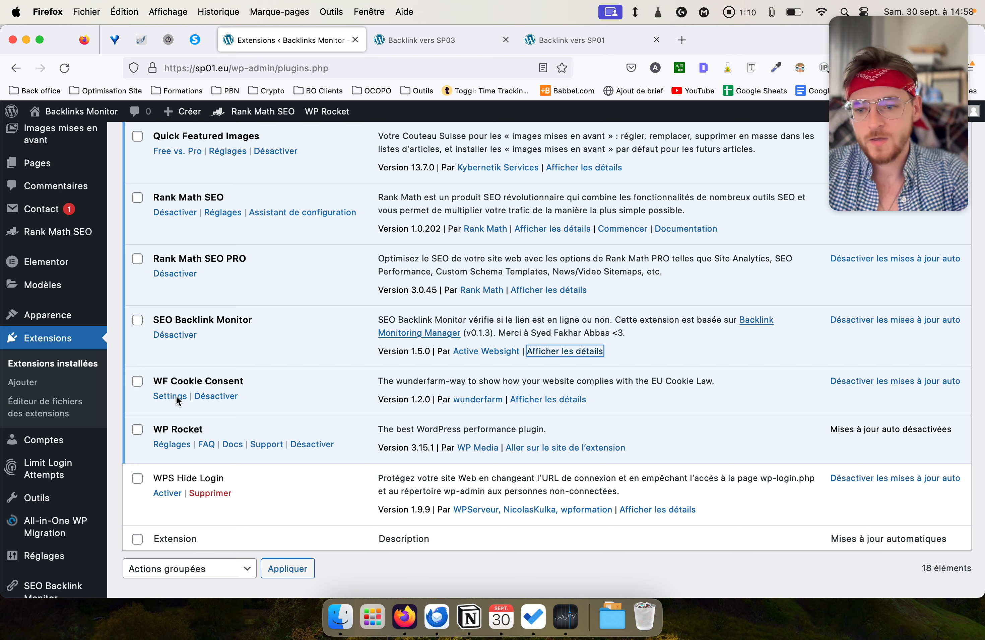
scroll(41, 511, "down", 2)
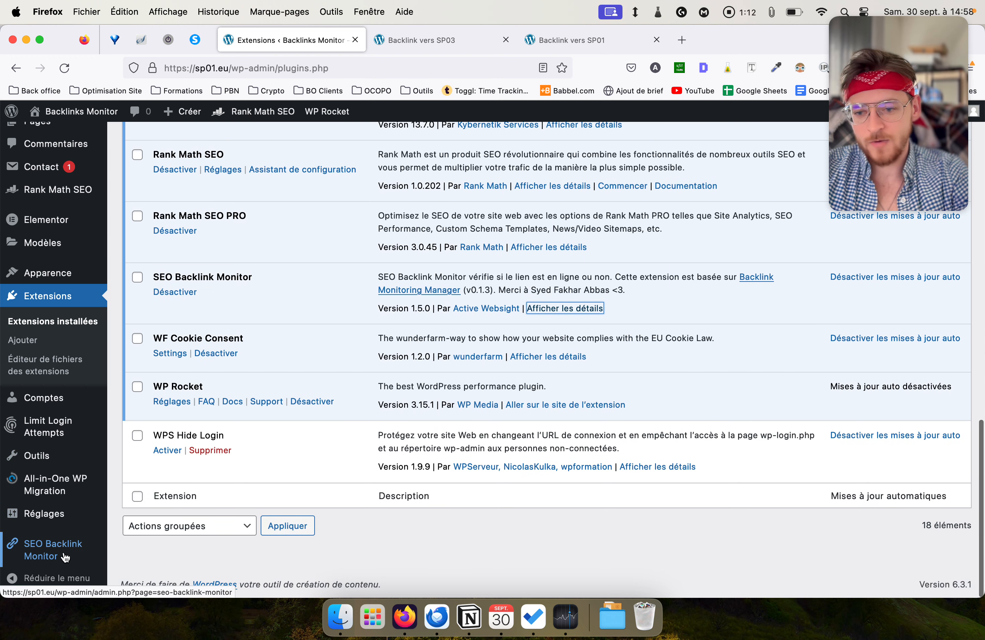
left_click(65, 556)
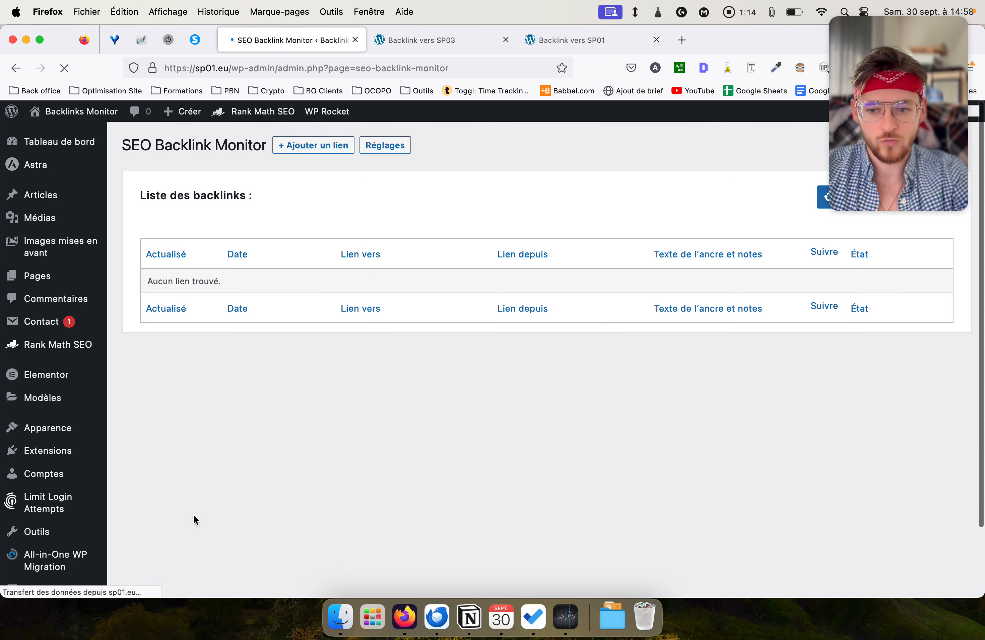
left_click(322, 155)
left_click(313, 231)
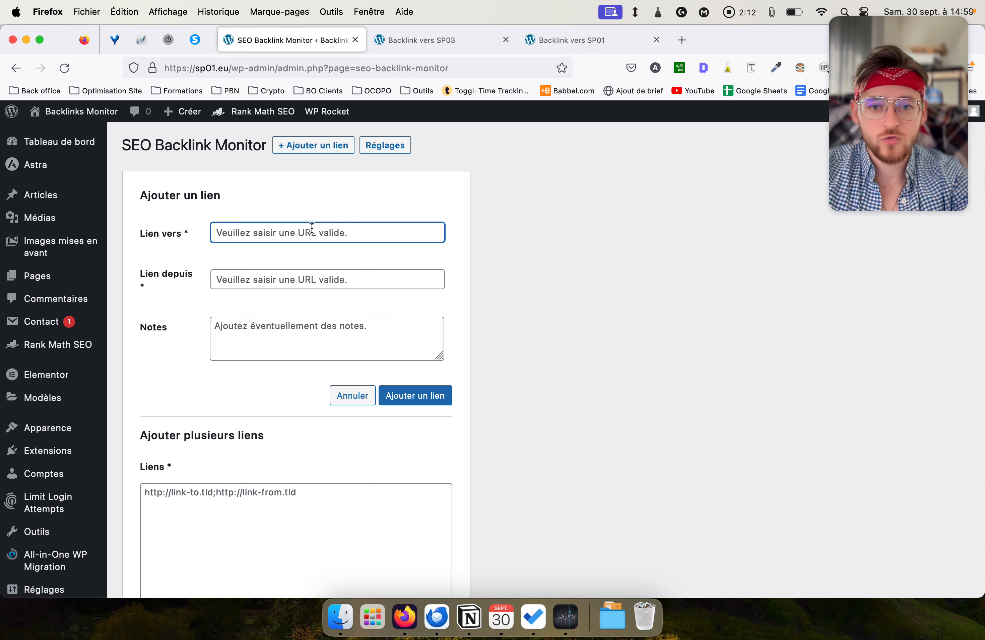
left_click(419, 32)
left_click(361, 62)
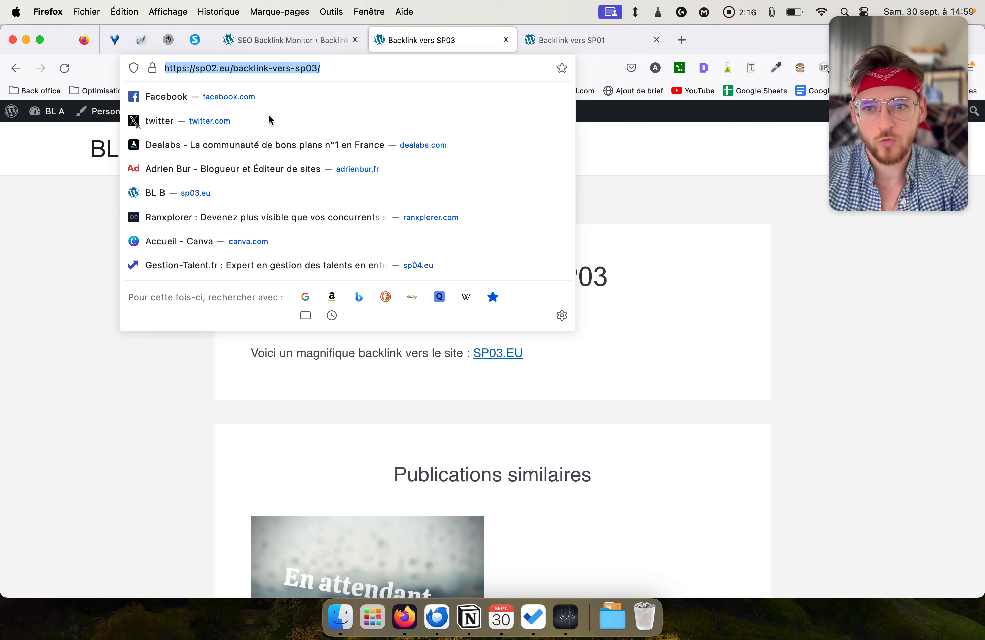
left_click(133, 349)
left_click(370, 66)
key("super+c")
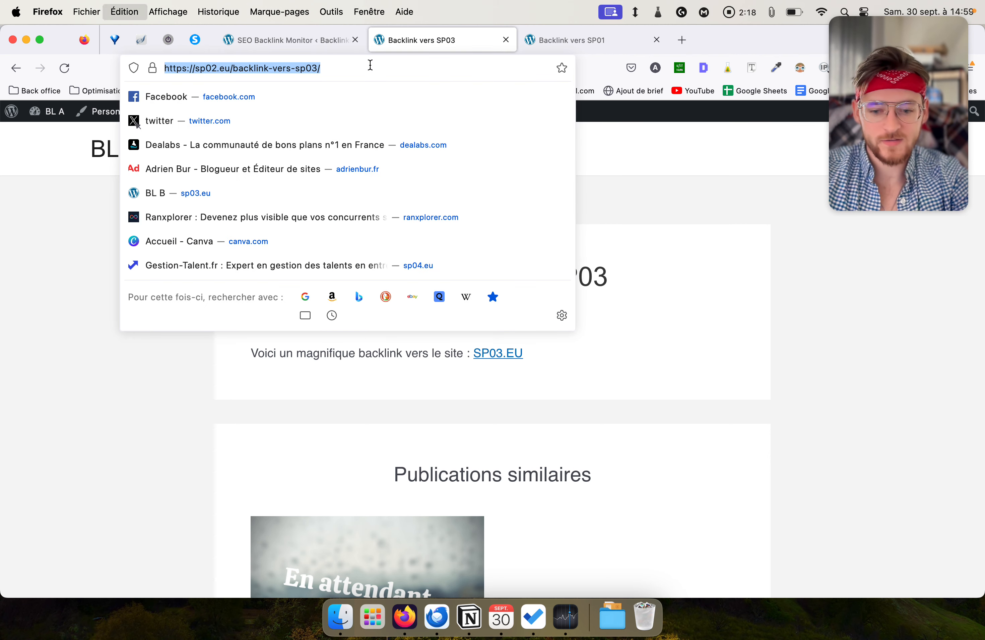
left_click(320, 40)
left_click(325, 234)
key("super+v")
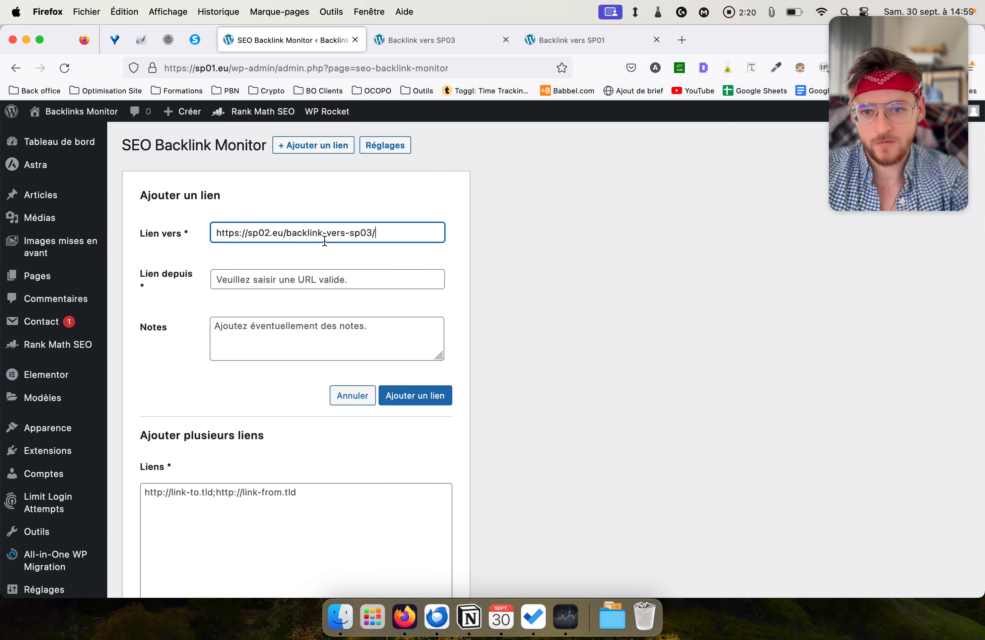
left_click(382, 217)
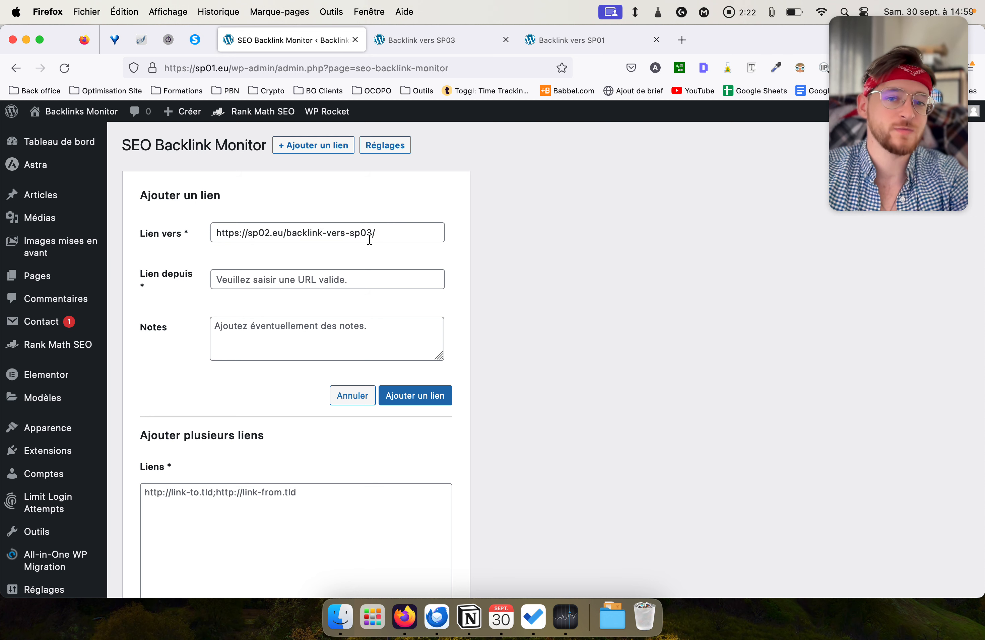
left_click(581, 40)
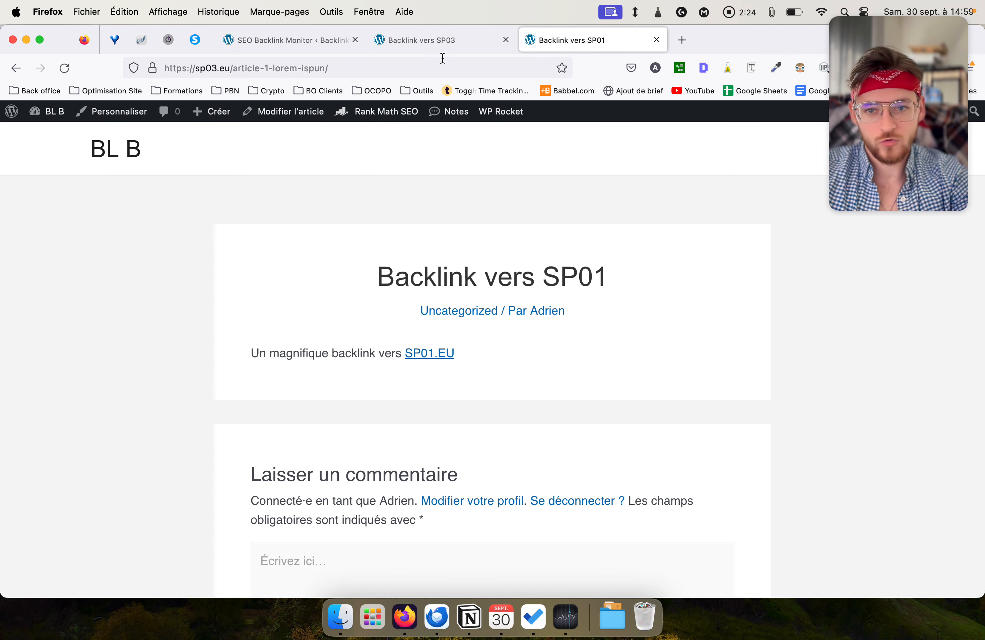
left_click(440, 63)
key("super+c")
left_click(305, 38)
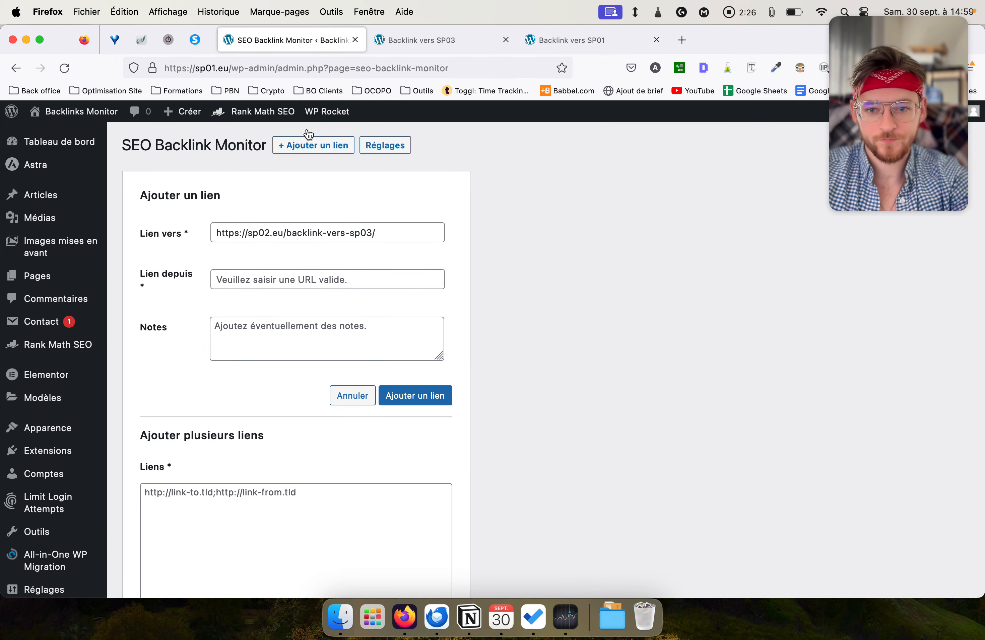
left_click(306, 283)
key("super+v")
left_click(420, 257)
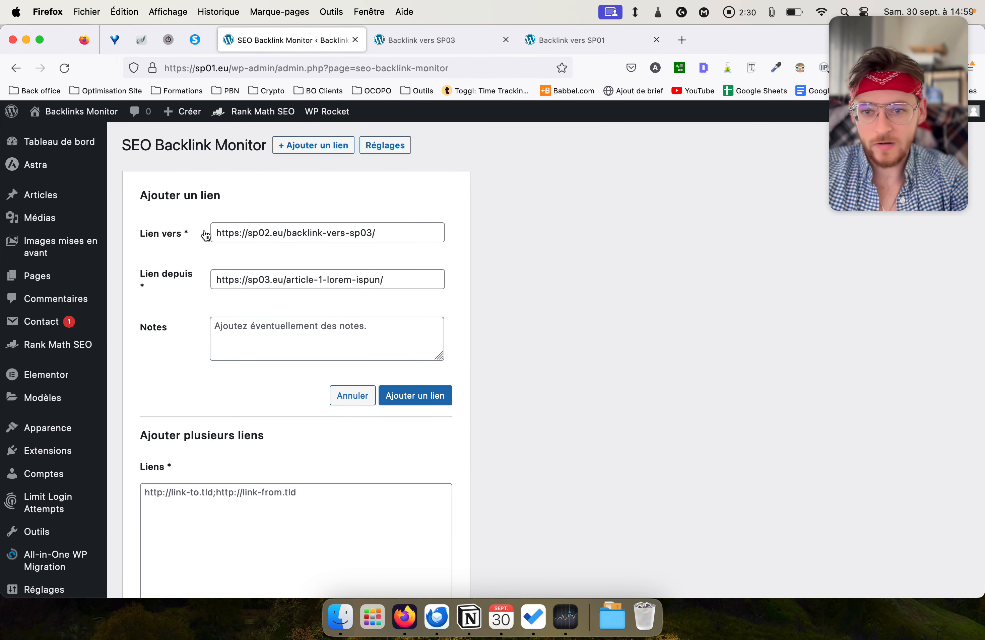
left_click(430, 38)
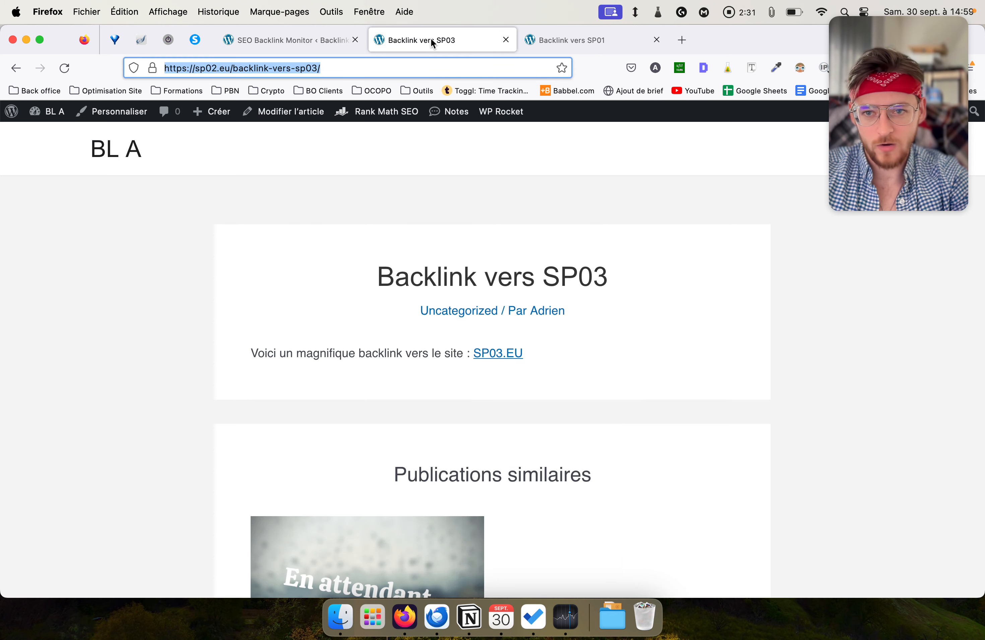
left_click(566, 40)
left_click(107, 150)
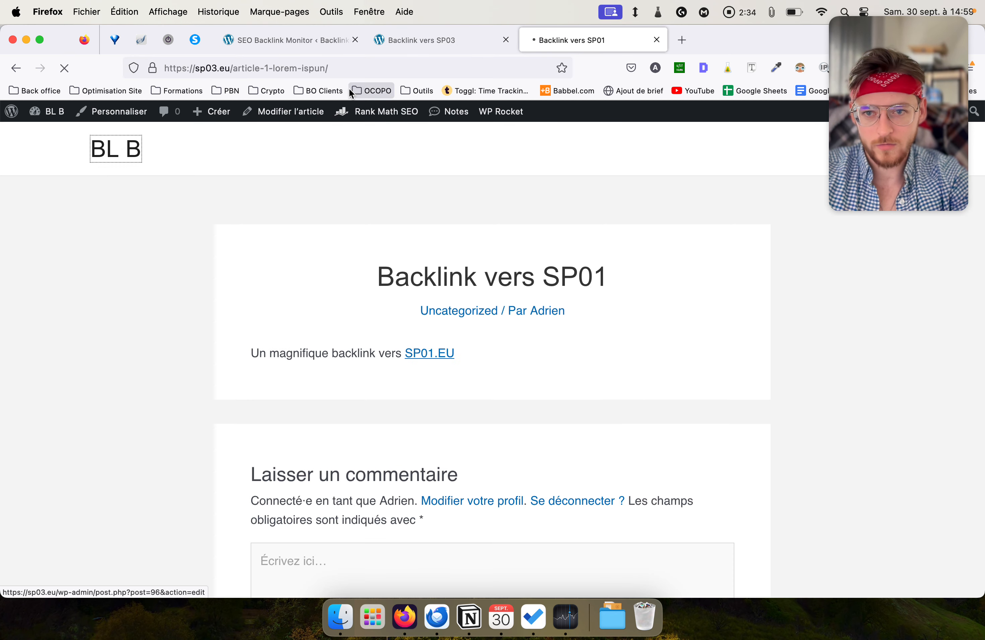
left_click(403, 69)
left_click(315, 41)
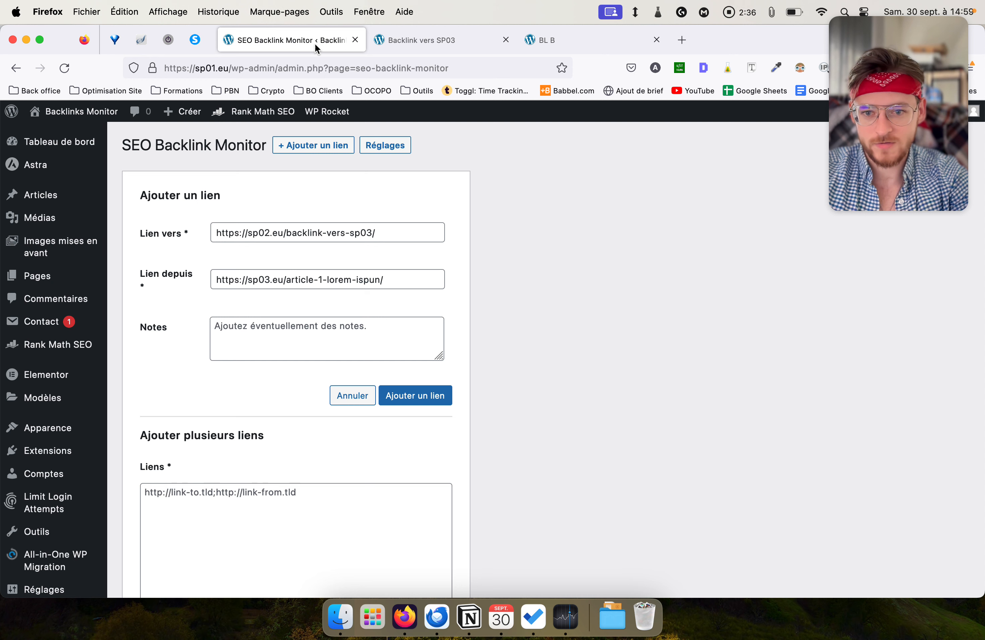
triple_click(408, 288)
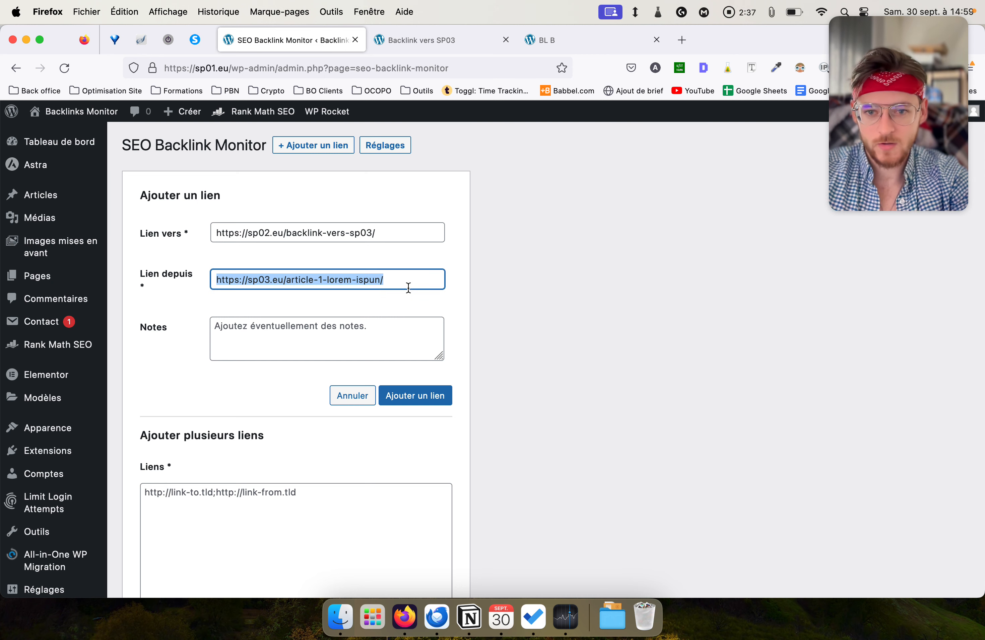
triple_click(404, 240)
key("super+v")
left_click(440, 42)
left_click(420, 66)
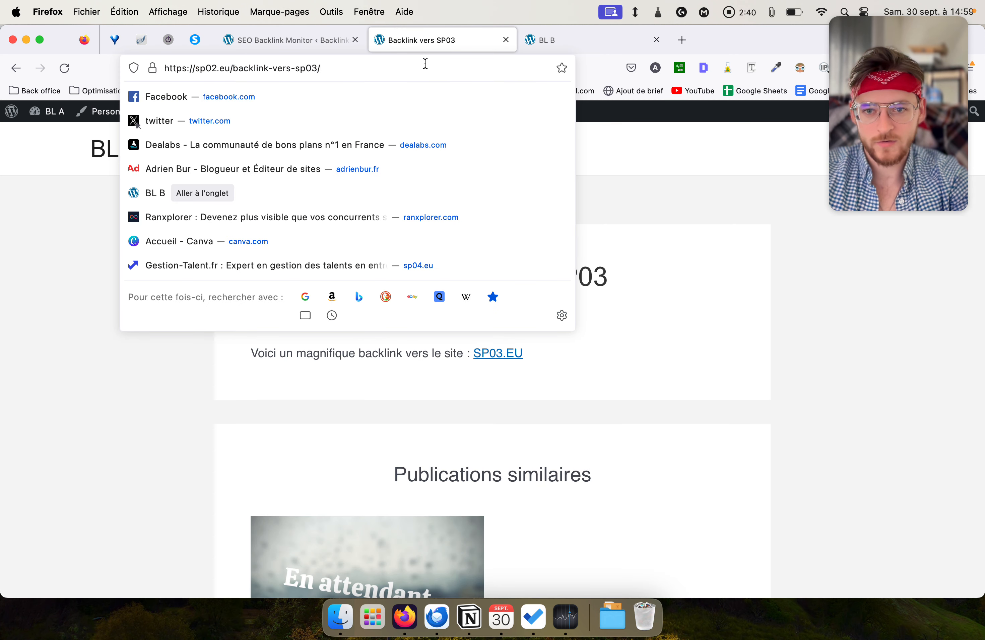
key("super+c")
left_click(298, 42)
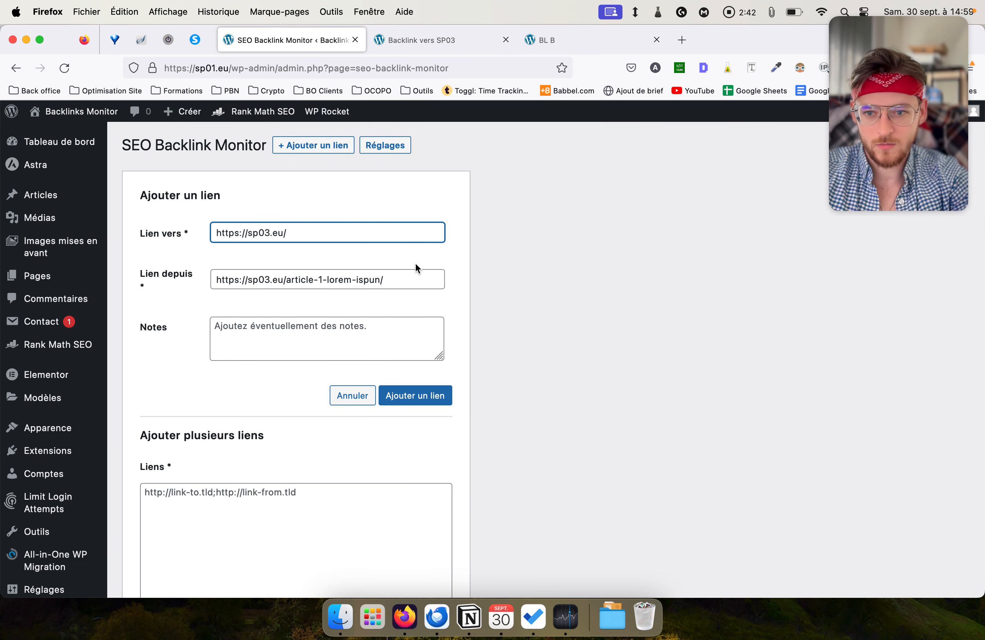
triple_click(415, 277)
key("super+v")
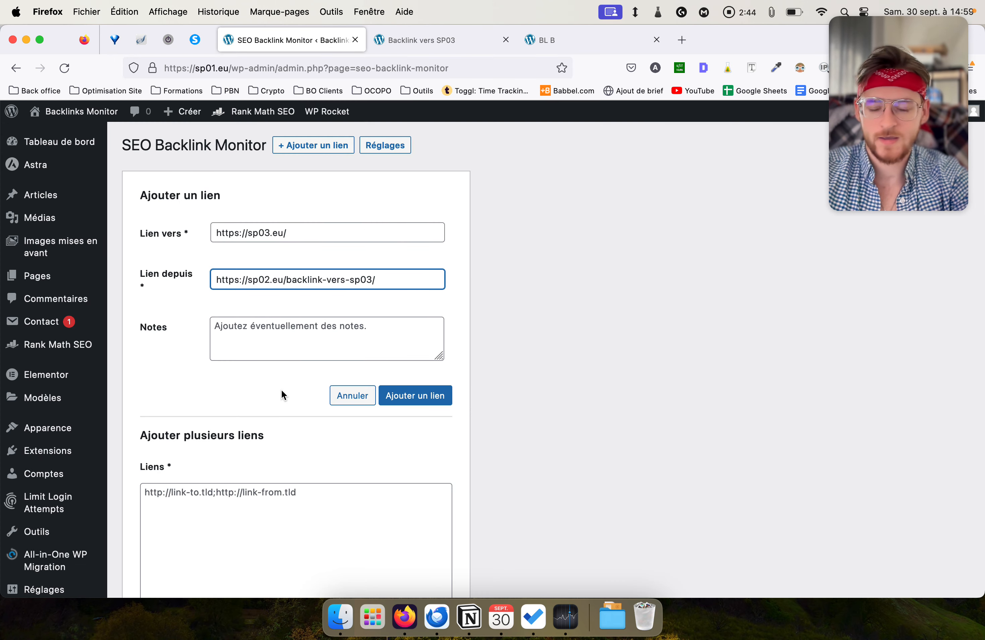
Leave the notes and the bulk link list empty and add the single backlink to the monitored list.
left_click(270, 389)
left_click(277, 337)
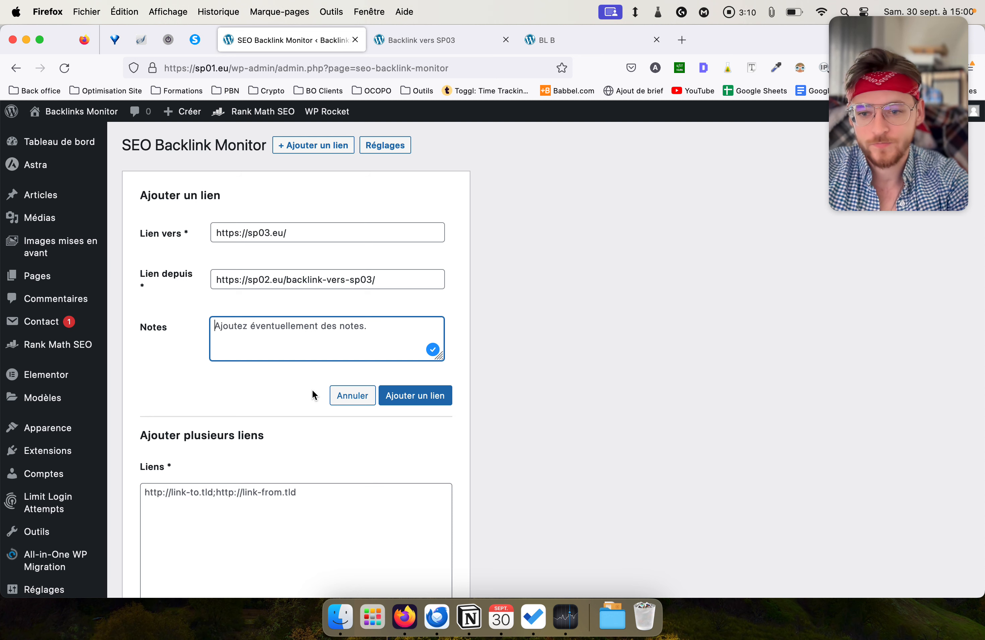
left_click(265, 379)
scroll(264, 380, "down", 3)
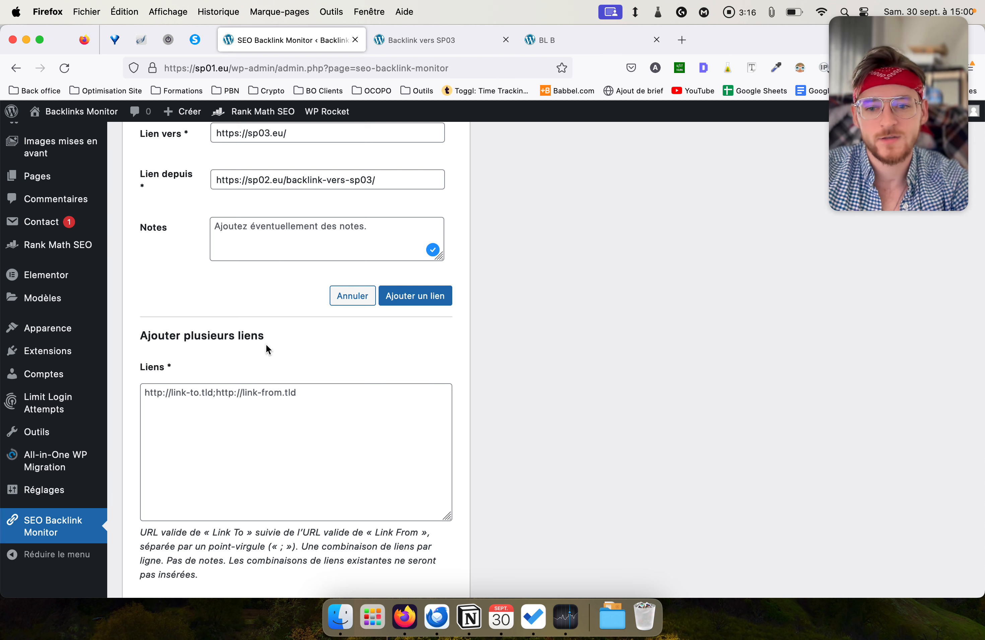
left_click(255, 396)
left_click(304, 339)
scroll(304, 340, "down", 1)
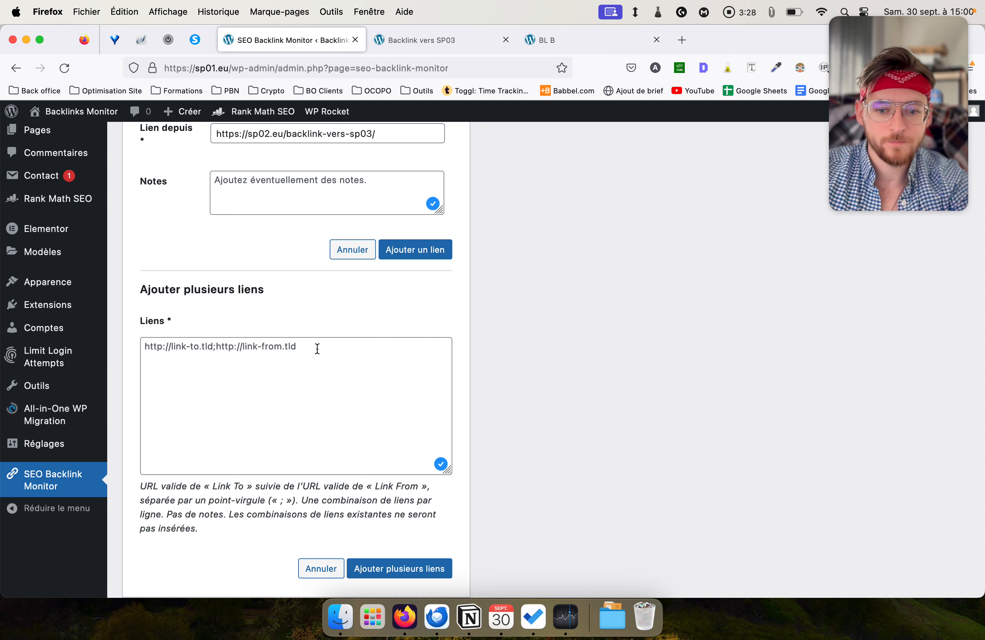
scroll(317, 348, "down", 1)
left_click(401, 256)
scroll(300, 267, "up", 5)
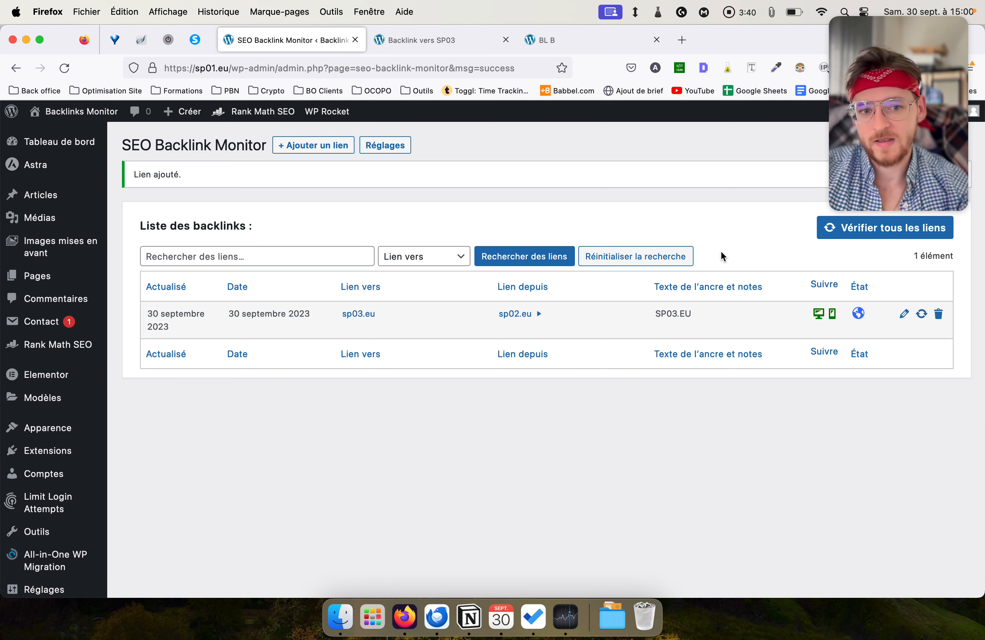
Set the plugin's automatic link check (Vérifier automatiquement les liens) to Tous les jours.
left_click(386, 152)
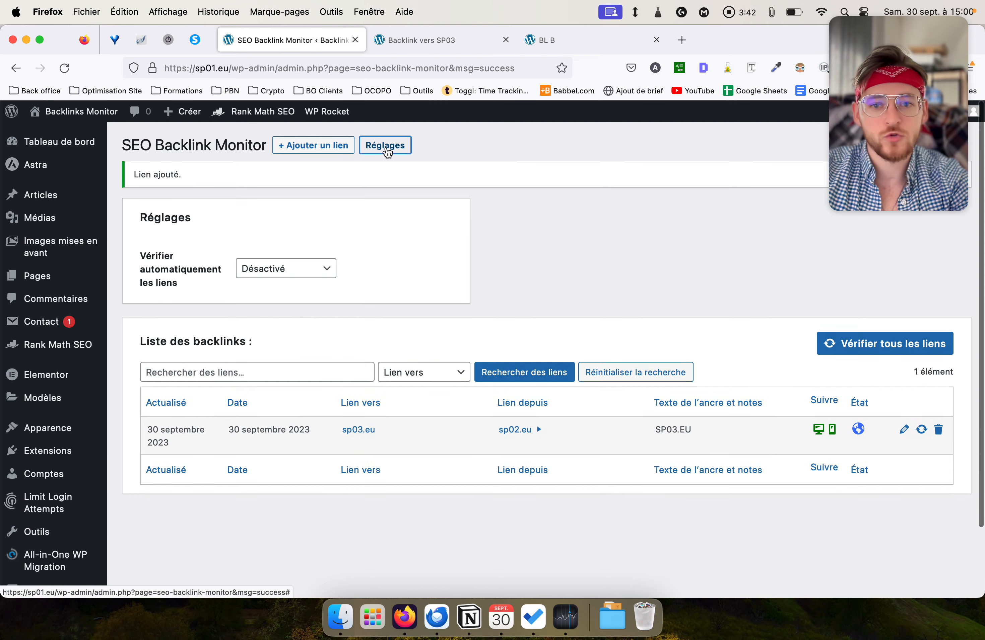
scroll(217, 286, "down", 2)
left_click(286, 239)
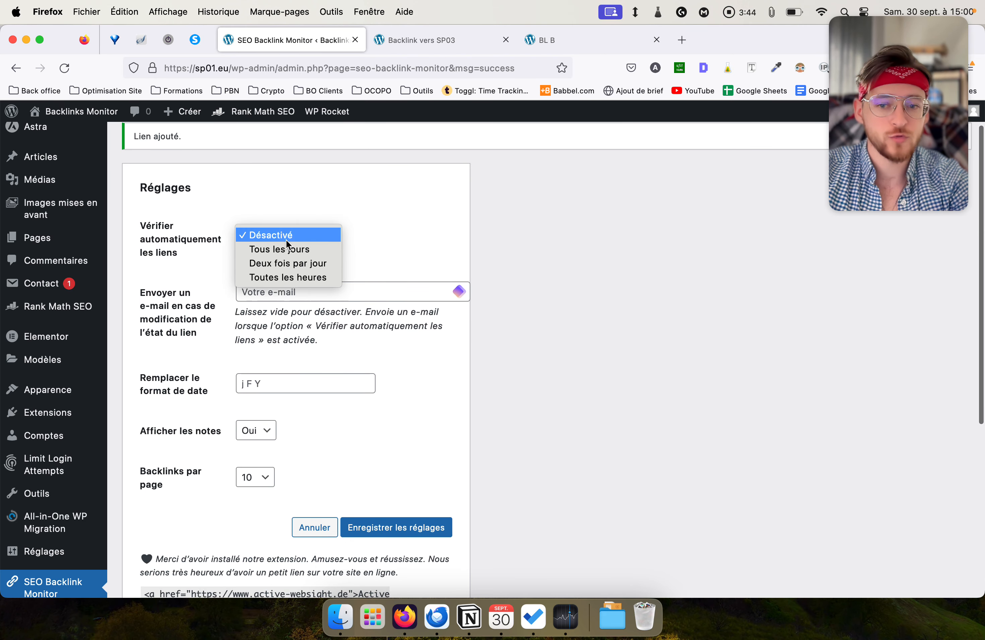
left_click(282, 248)
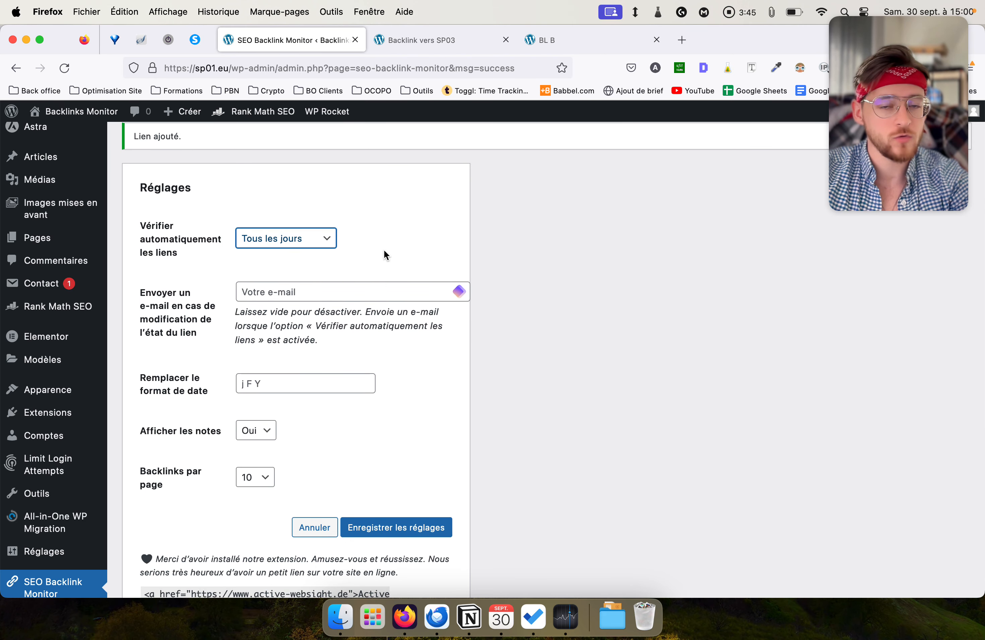
left_click(319, 239)
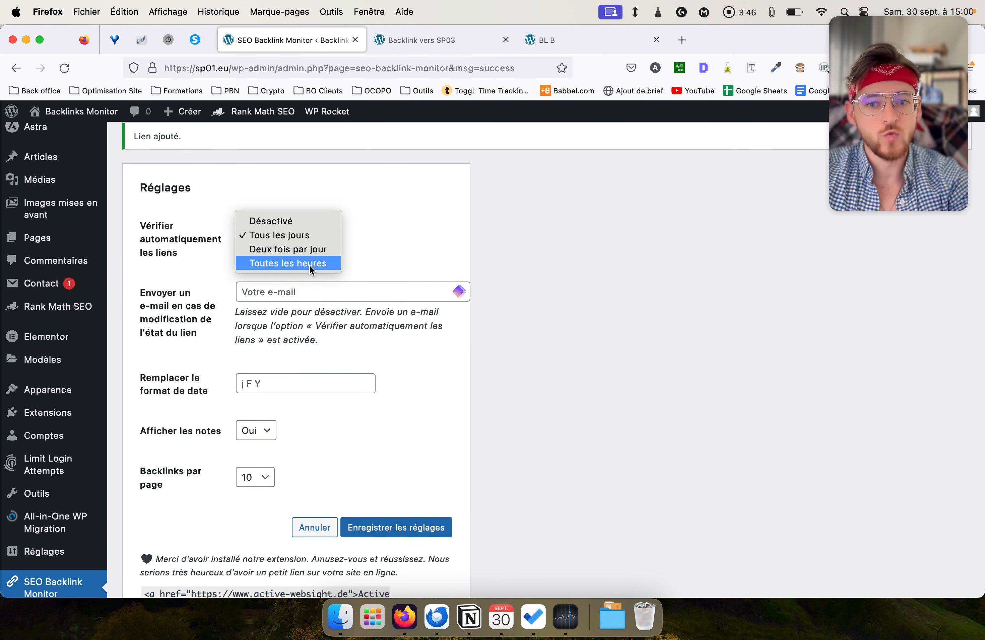
left_click(317, 235)
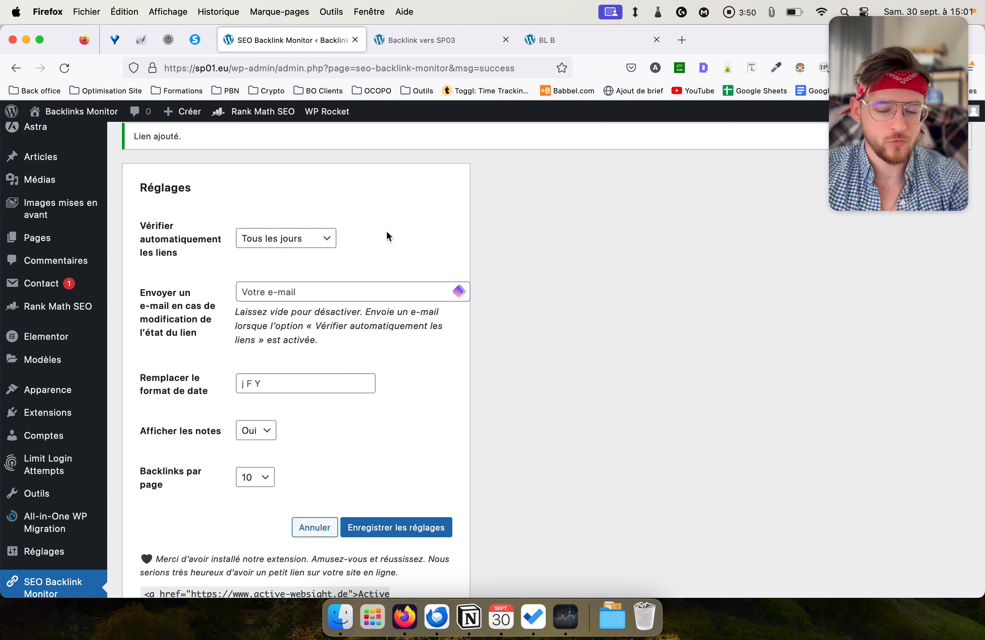
Review the notification e-mail option, the remaining plugin settings and the backlink list below them.
left_click(328, 291)
left_click(355, 278)
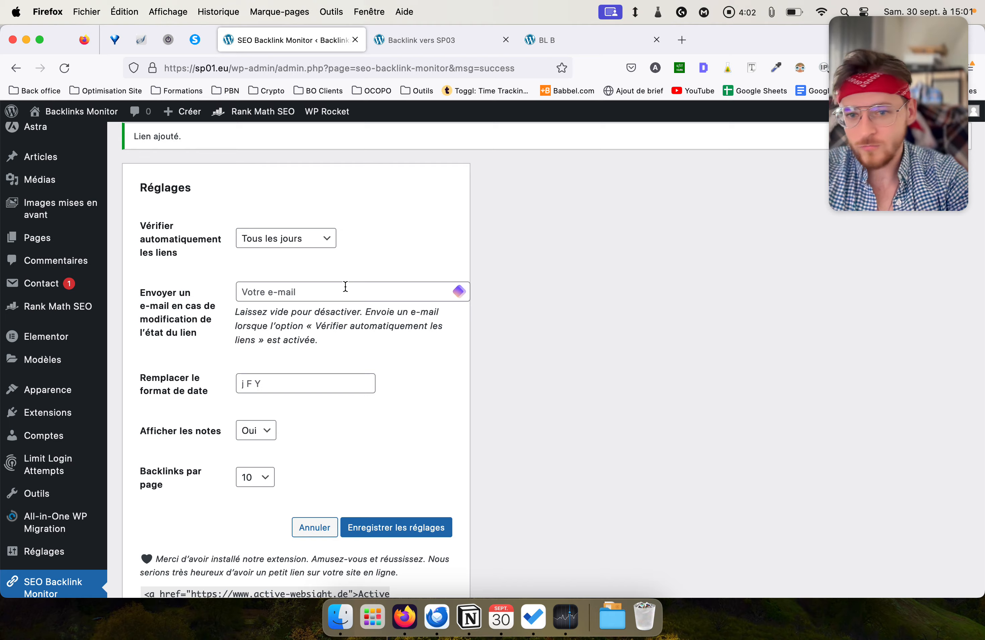
scroll(345, 286, "down", 3)
scroll(345, 286, "down", 4)
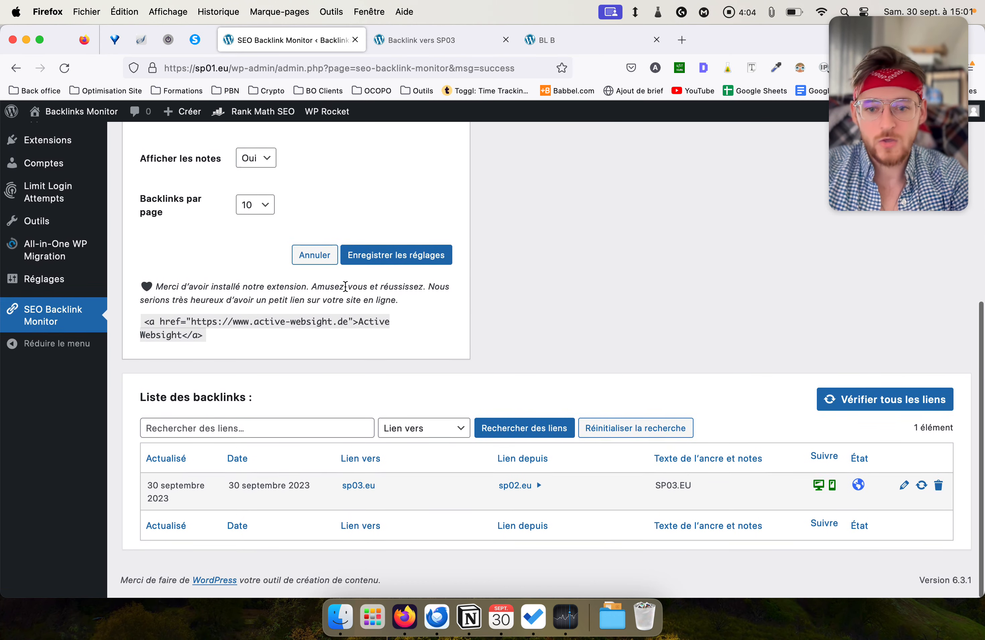